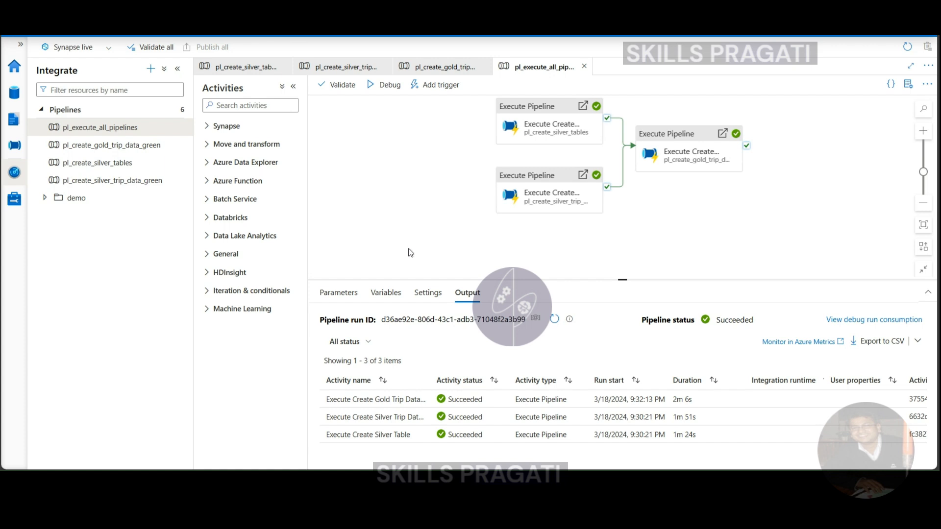
left_click(431, 86)
left_click(428, 123)
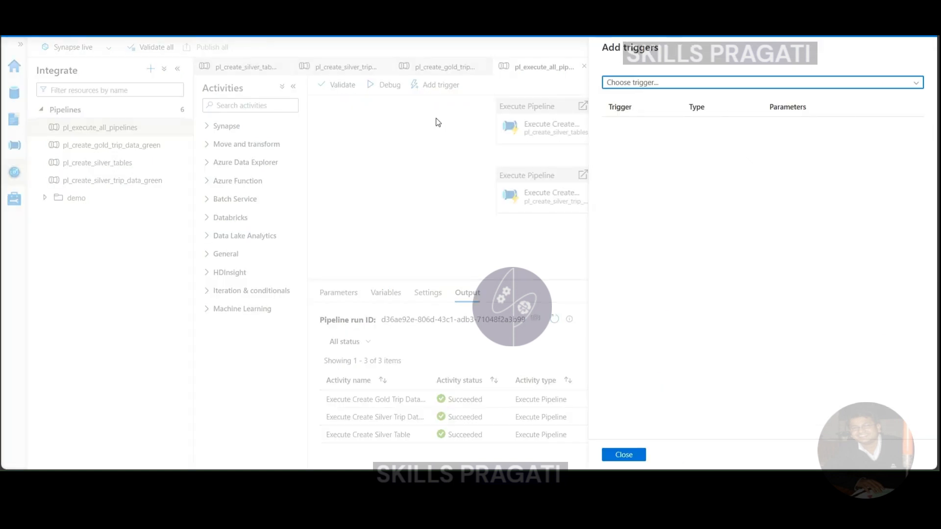
left_click(652, 86)
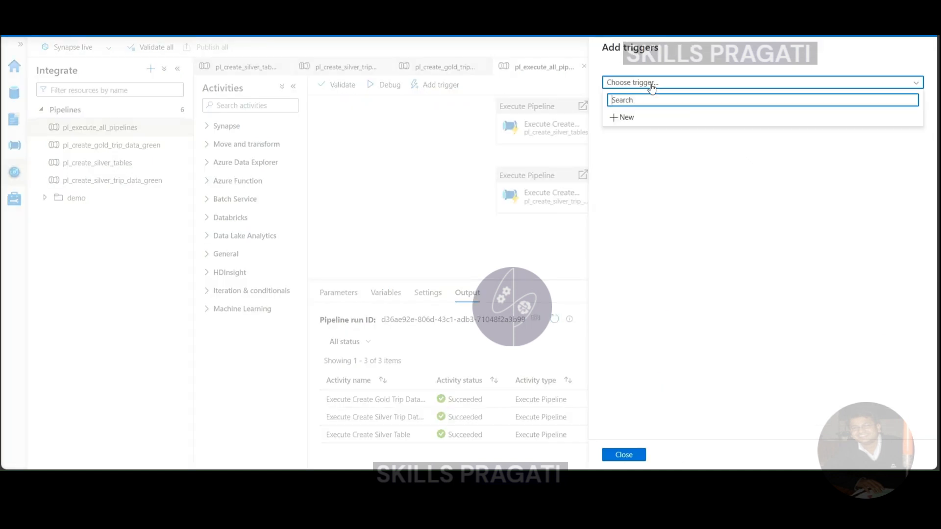
left_click(626, 118)
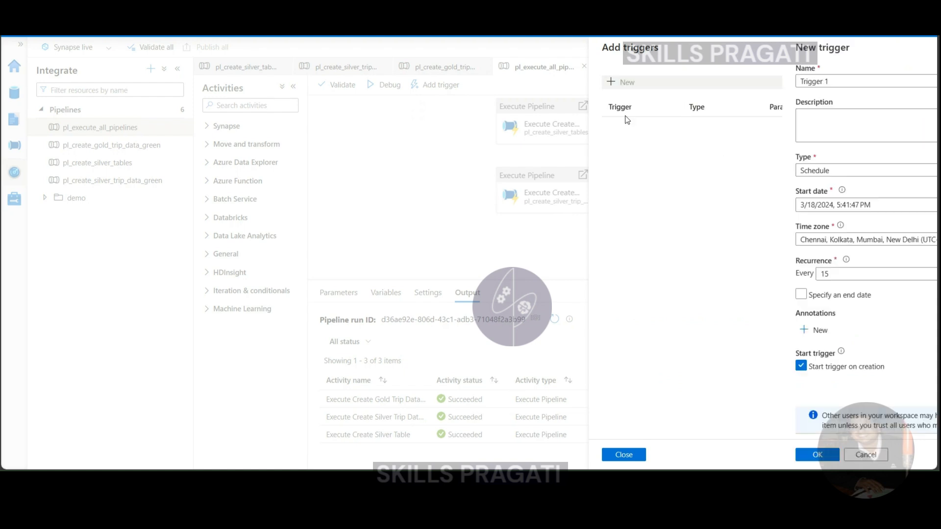
left_click(615, 81)
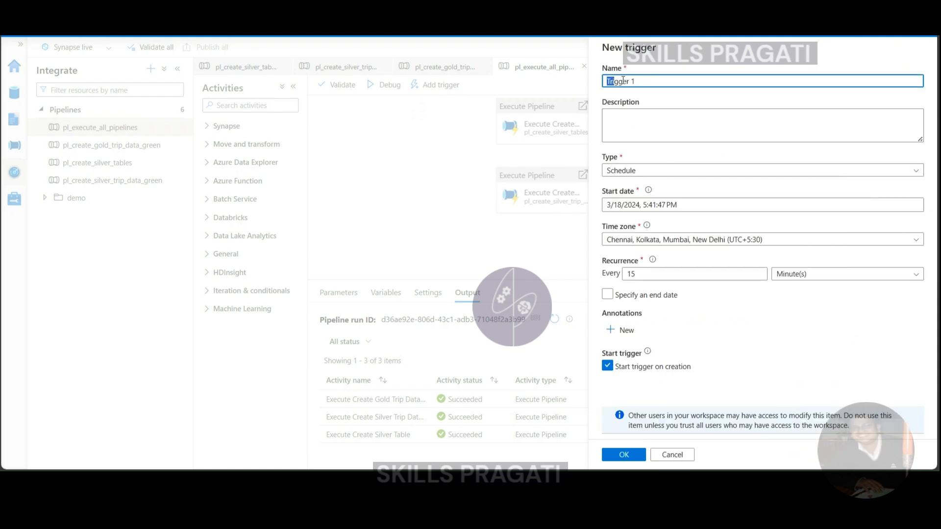
key("ctrl+a")
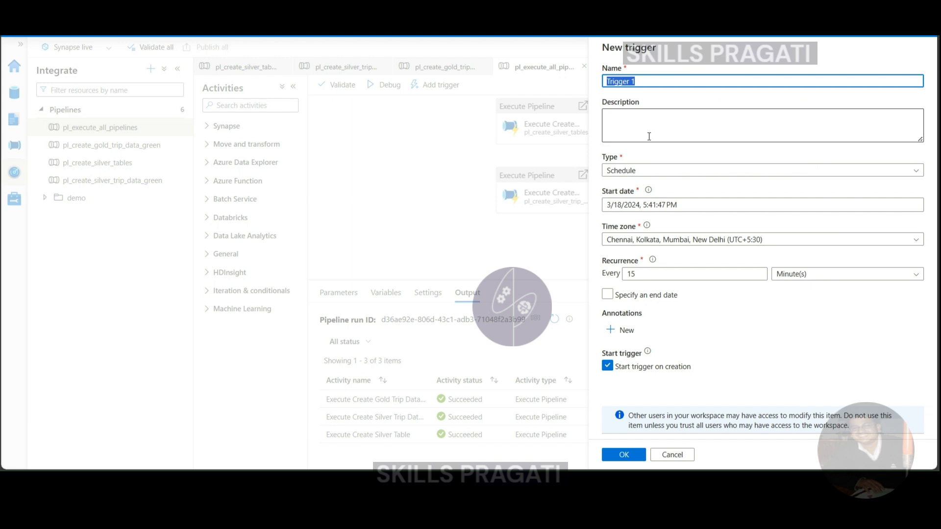
left_click(672, 454)
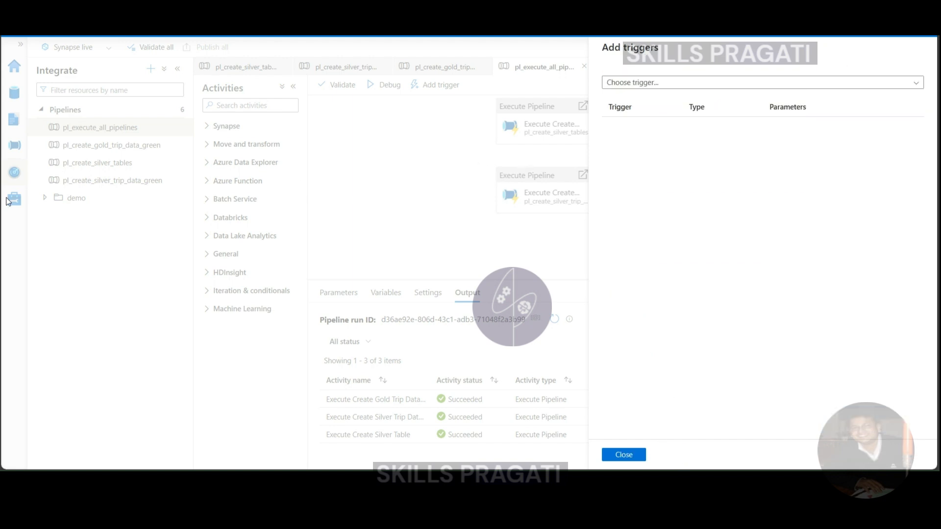
left_click(635, 455)
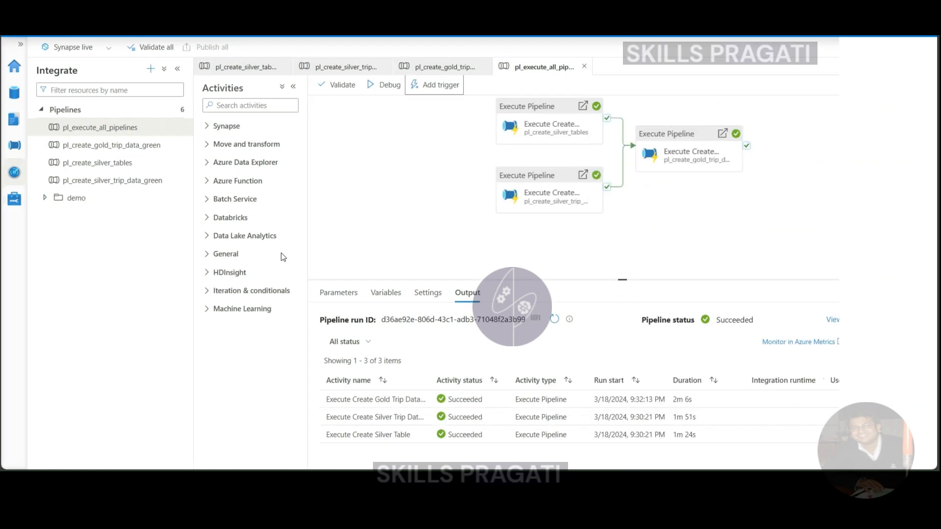
Start a new workspace-level trigger in the Manage hub, named tr_nyc_taxi_data_load and with type Schedule.
left_click(14, 199)
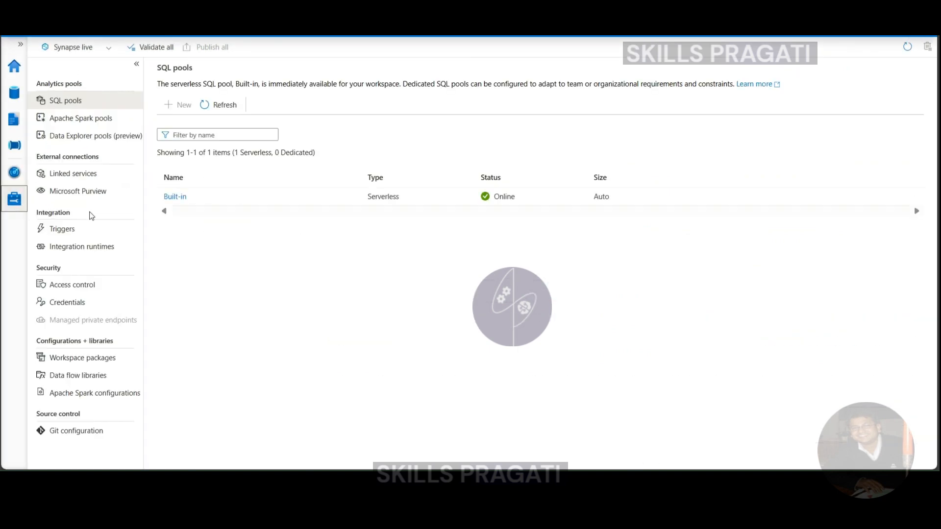
left_click(81, 232)
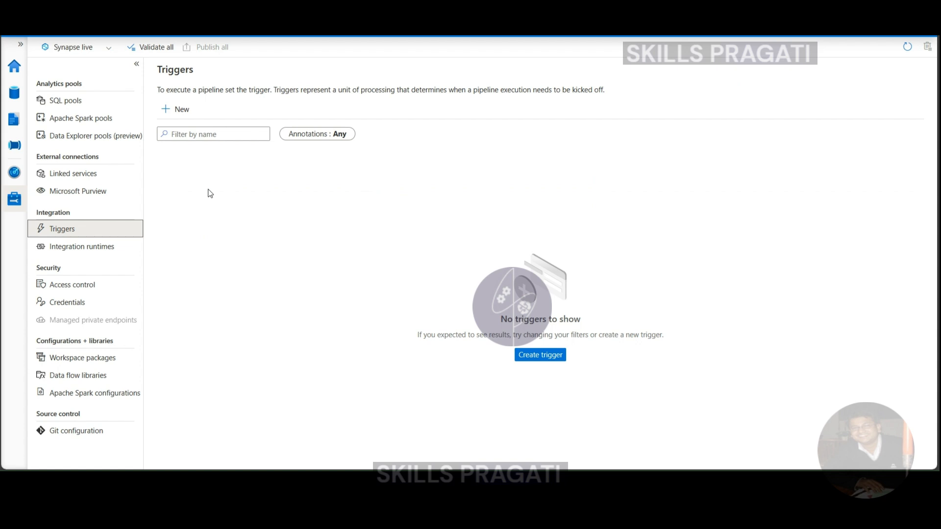
left_click(169, 109)
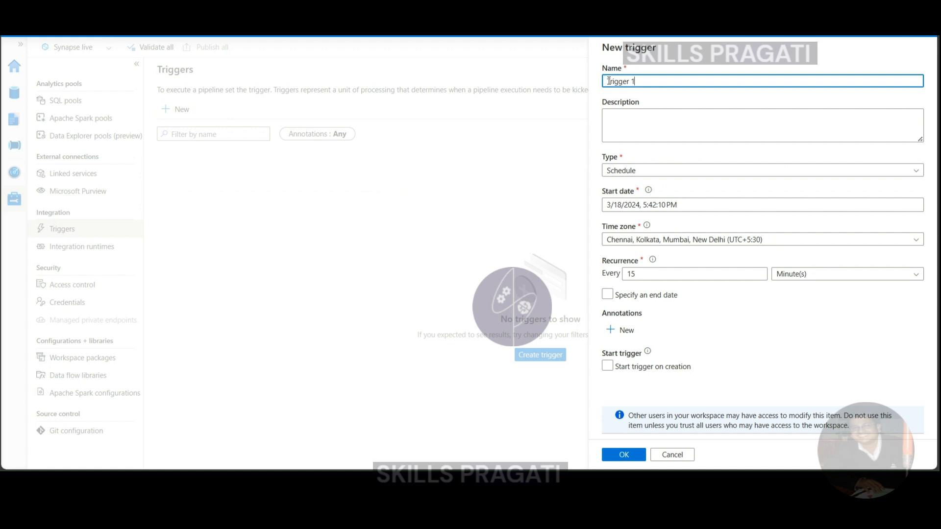
left_click_drag(608, 81, 655, 80)
type("tr_nyc_taxi_data_load")
left_click(641, 171)
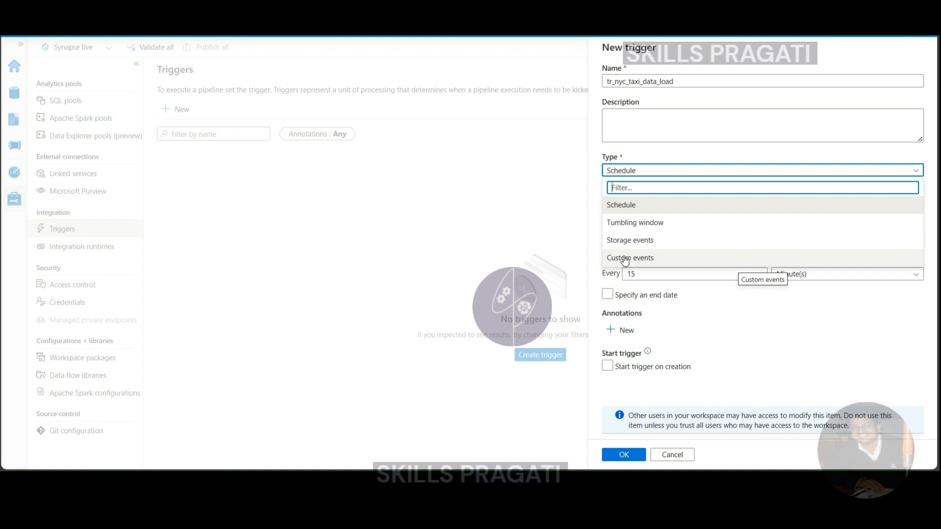
left_click(626, 211)
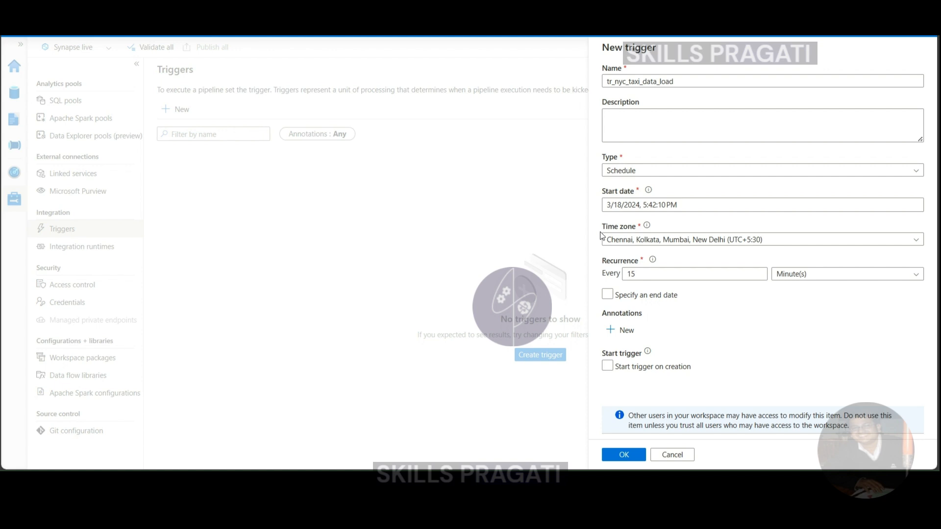
Set the trigger's start date to 3/18/2024 at 18:00:00.
left_click(645, 205)
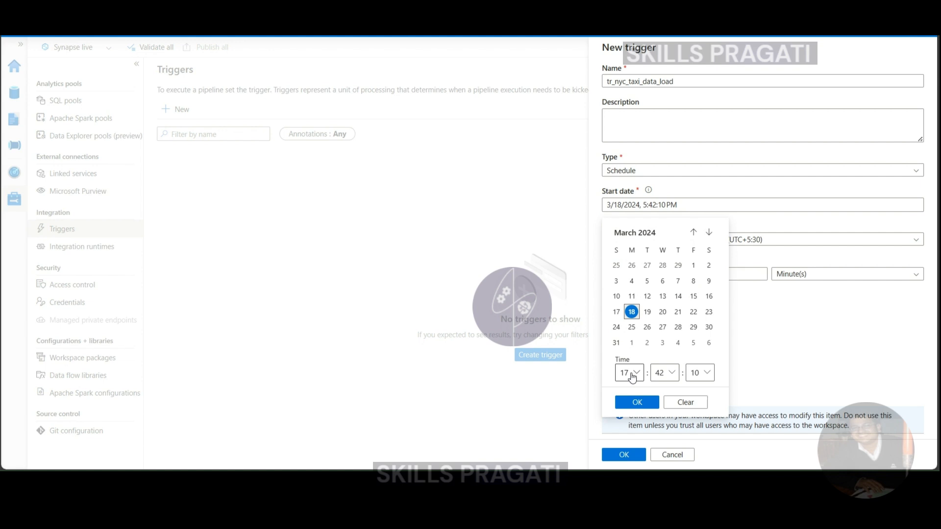
left_click(632, 376)
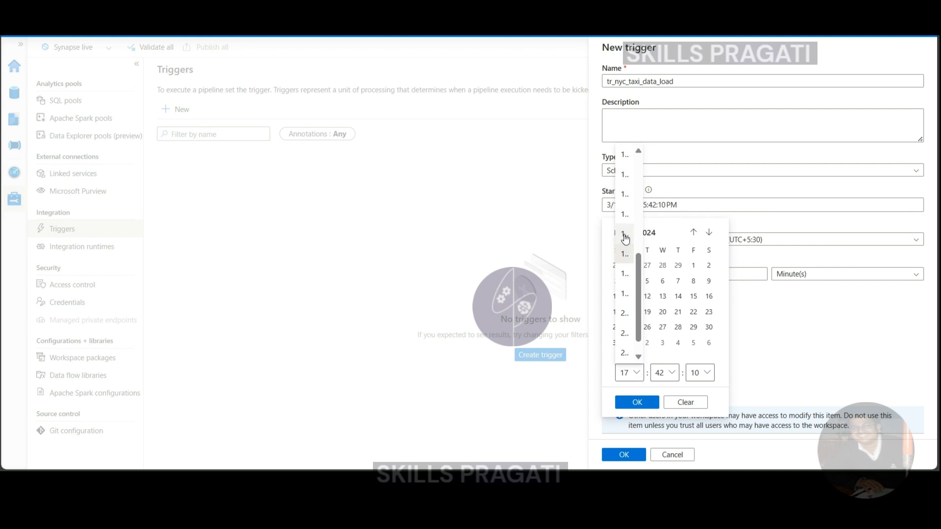
left_click(624, 236)
left_click(627, 373)
left_click(626, 273)
left_click(635, 372)
left_click(625, 277)
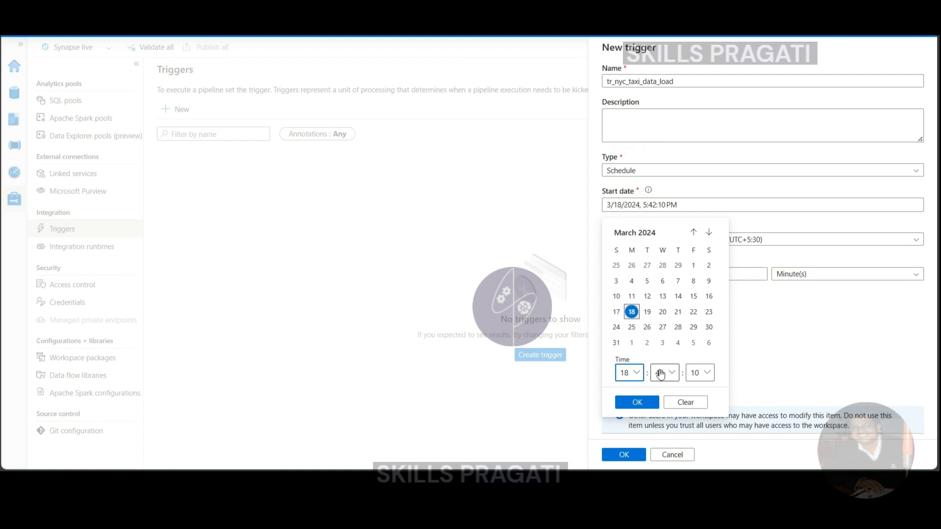
left_click(658, 372)
left_click_drag(674, 294, 674, 155)
left_click(659, 155)
left_click(701, 375)
left_click(699, 152)
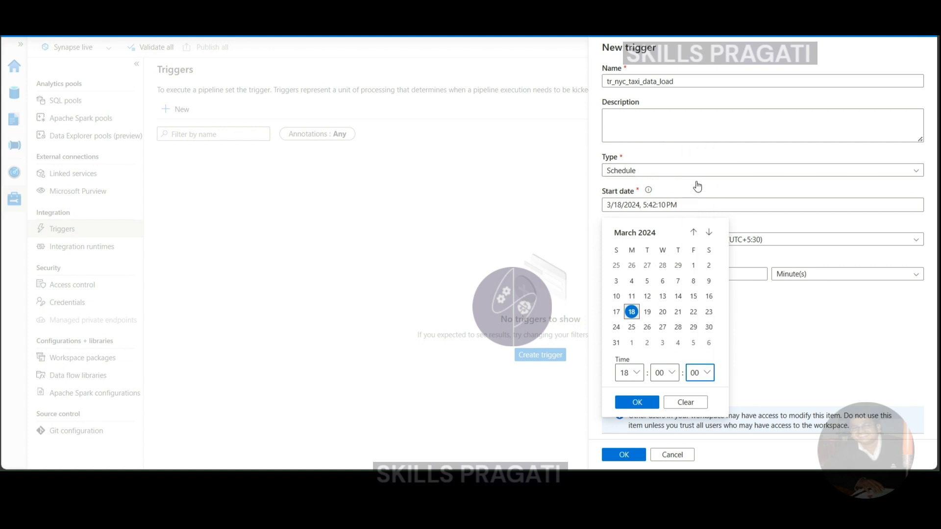
left_click(634, 405)
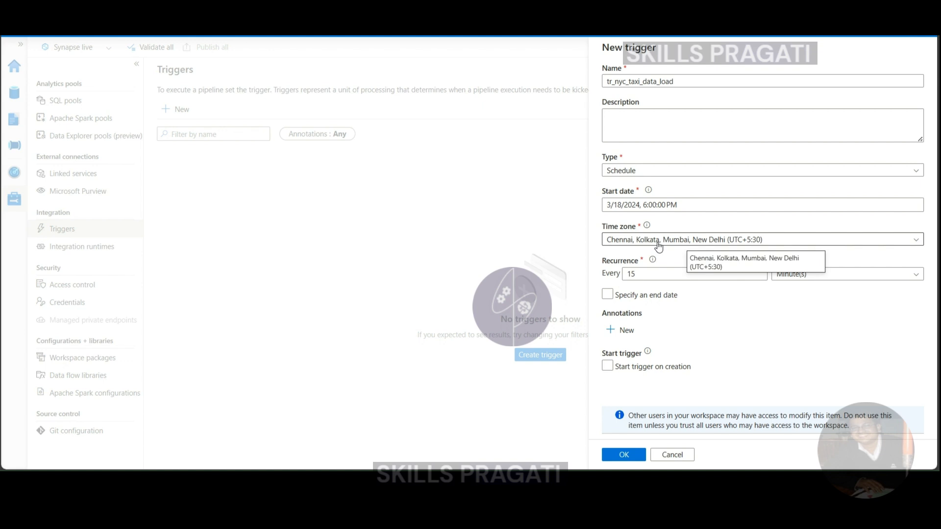
left_click(660, 298)
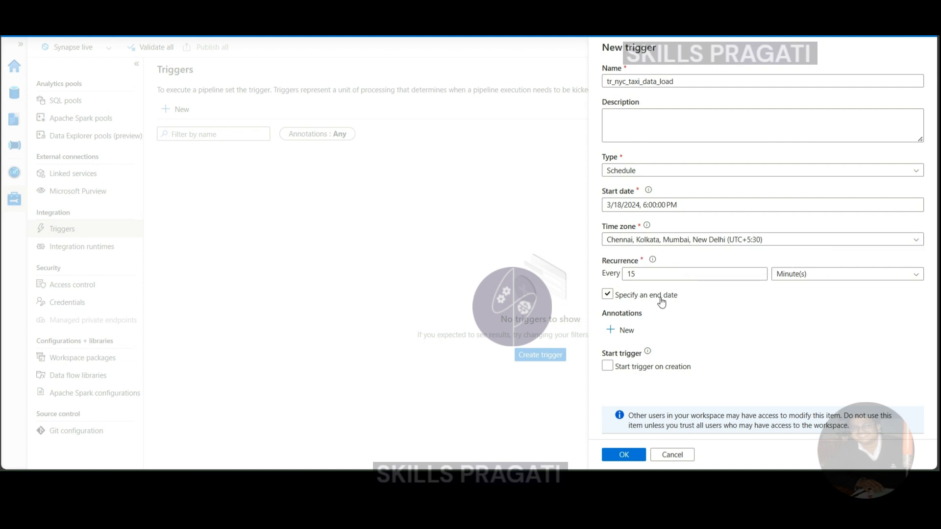
left_click(658, 296)
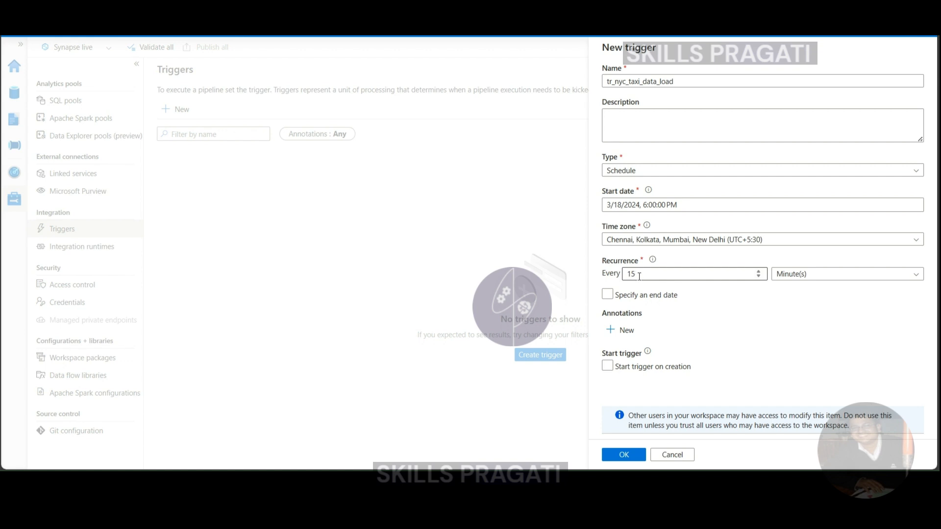
left_click_drag(639, 276, 618, 274)
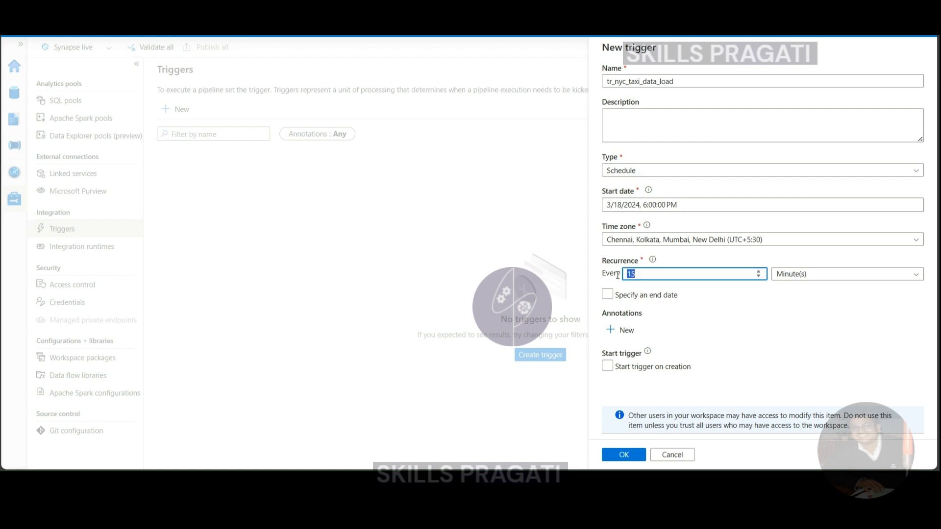
left_click(806, 278)
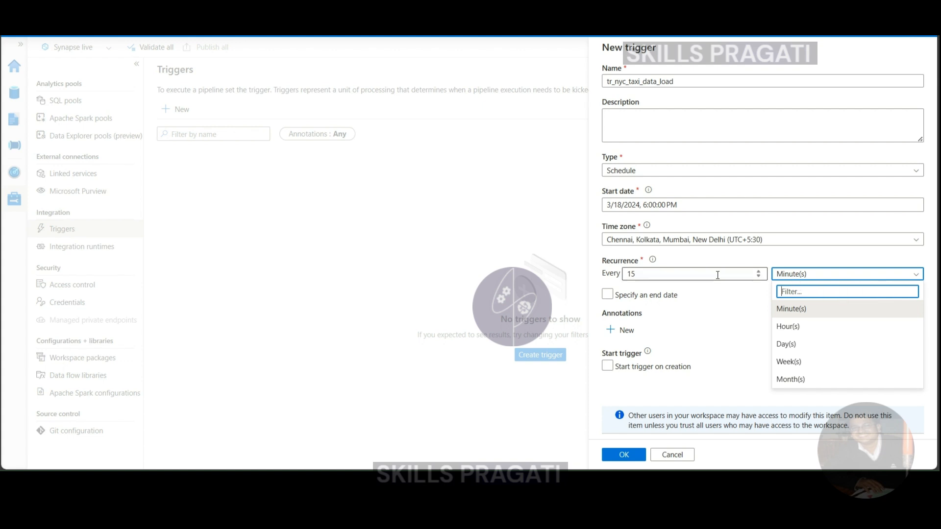
Specify an end date of 3/19/2024 at 19:00:00 for the trigger and create it.
left_click(608, 296)
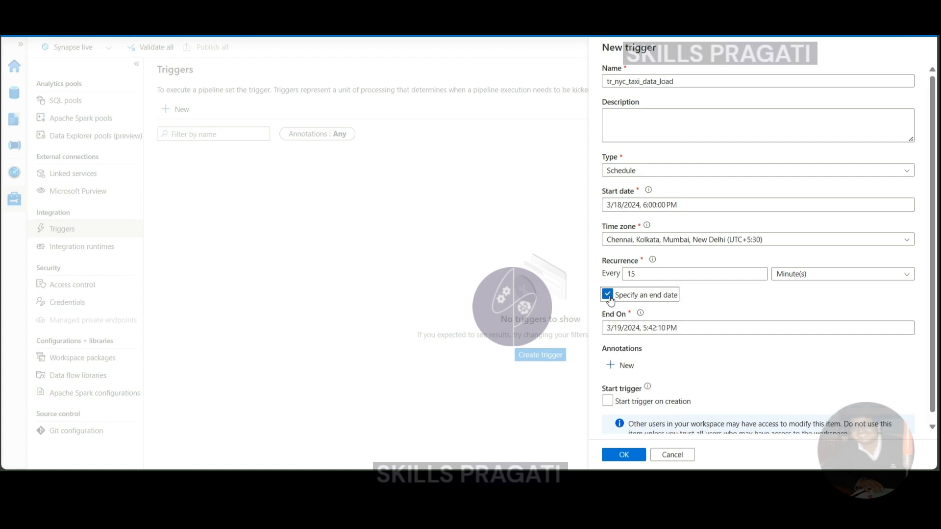
left_click(645, 331)
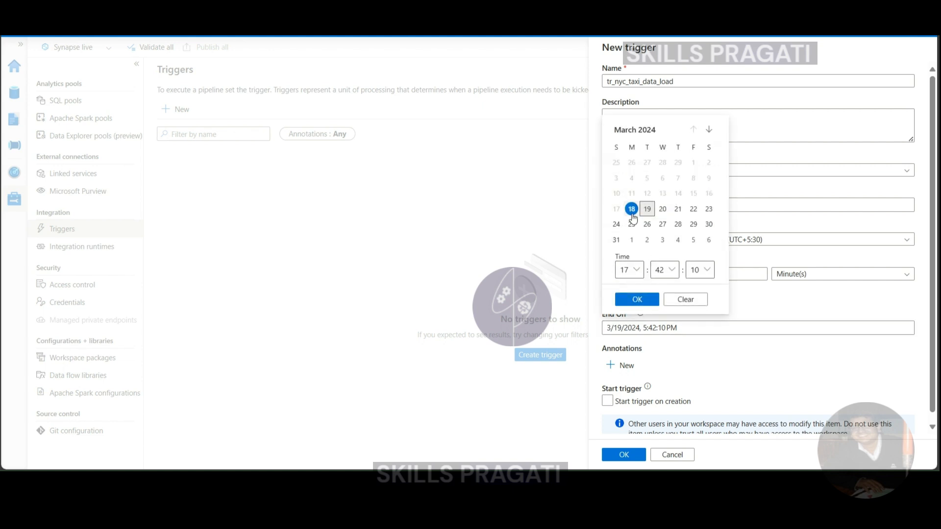
left_click(632, 210)
left_click(629, 269)
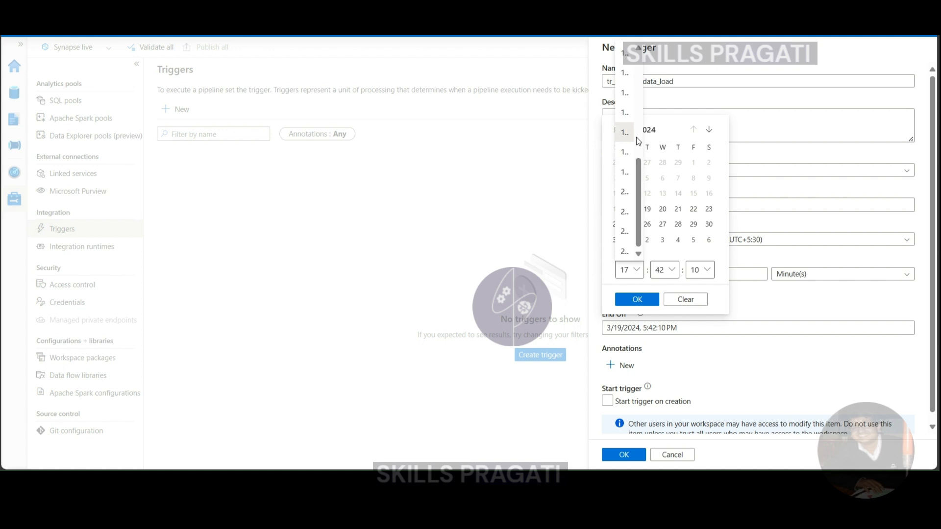
left_click(625, 172)
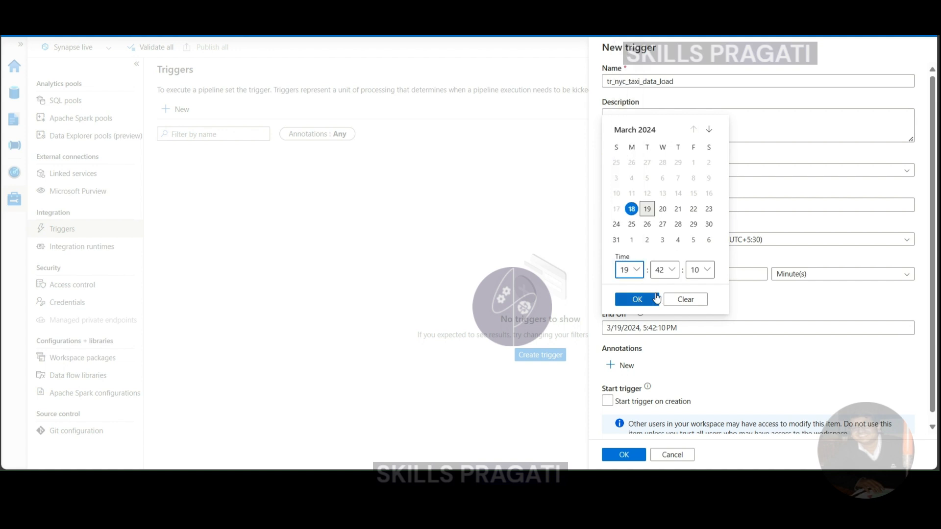
left_click(667, 269)
scroll(661, 84, "up", 3)
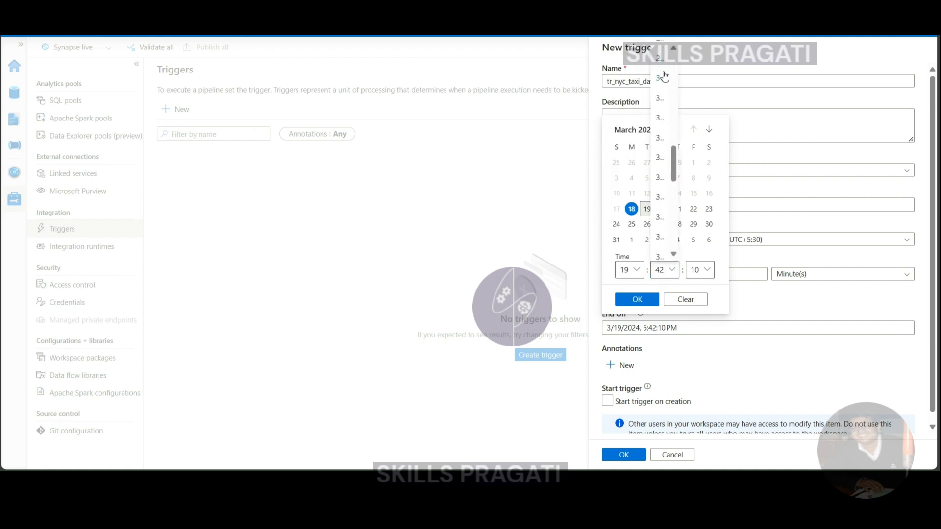
left_click_drag(677, 151, 676, 64)
left_click(662, 46)
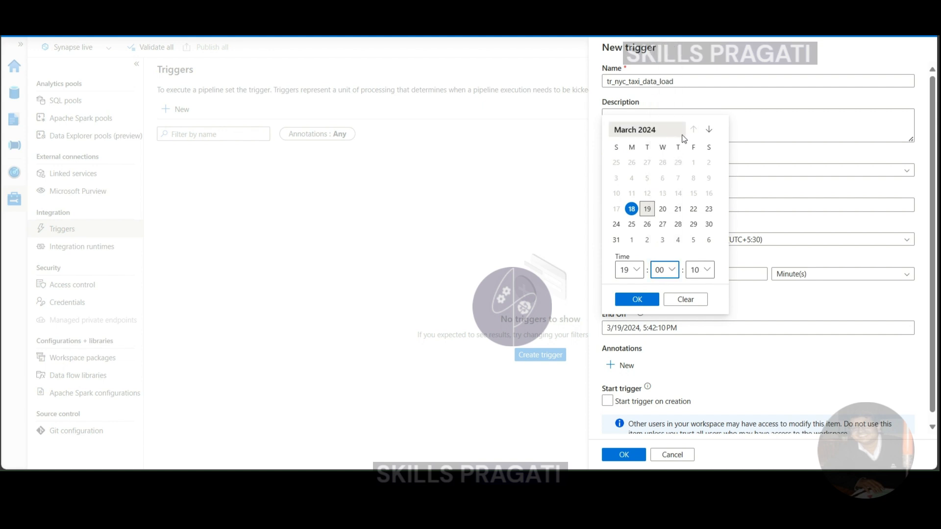
left_click(708, 268)
left_click_drag(709, 260, 709, 62)
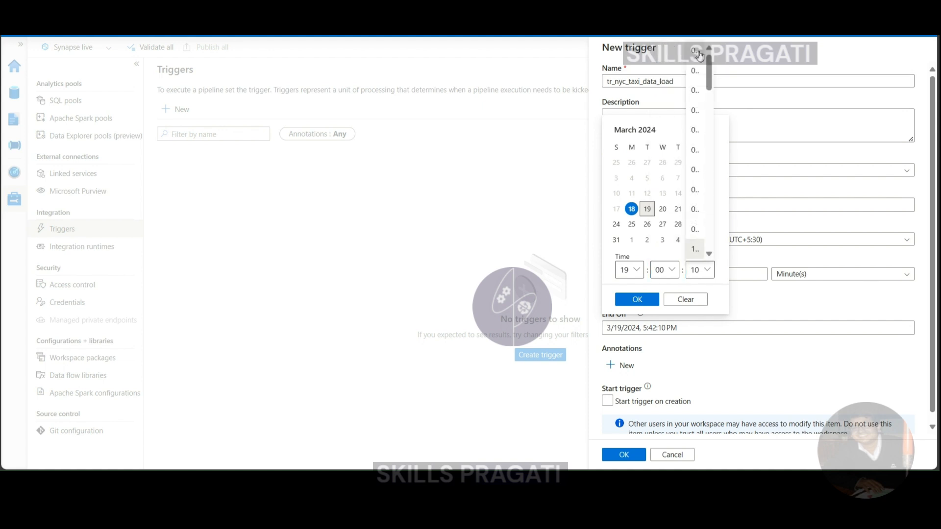
left_click(695, 53)
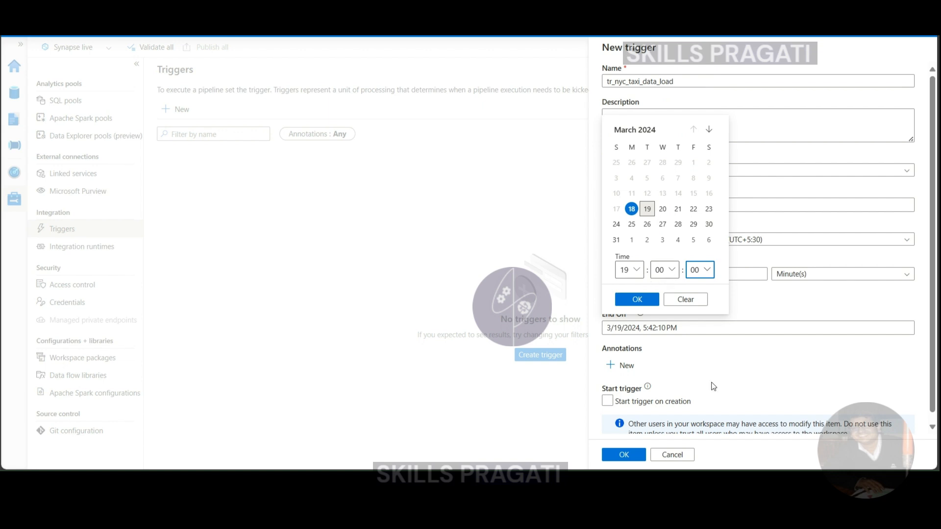
left_click(642, 300)
scroll(651, 363, "down", 1)
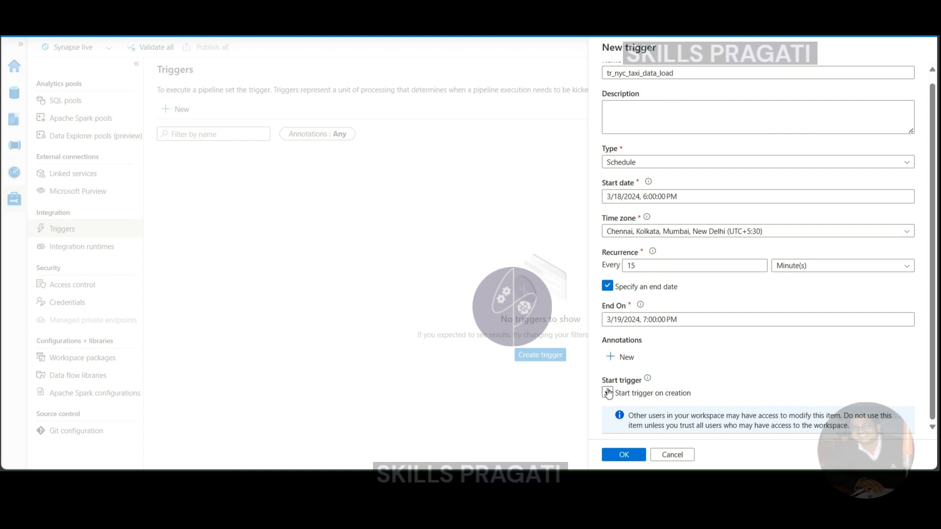
left_click(623, 455)
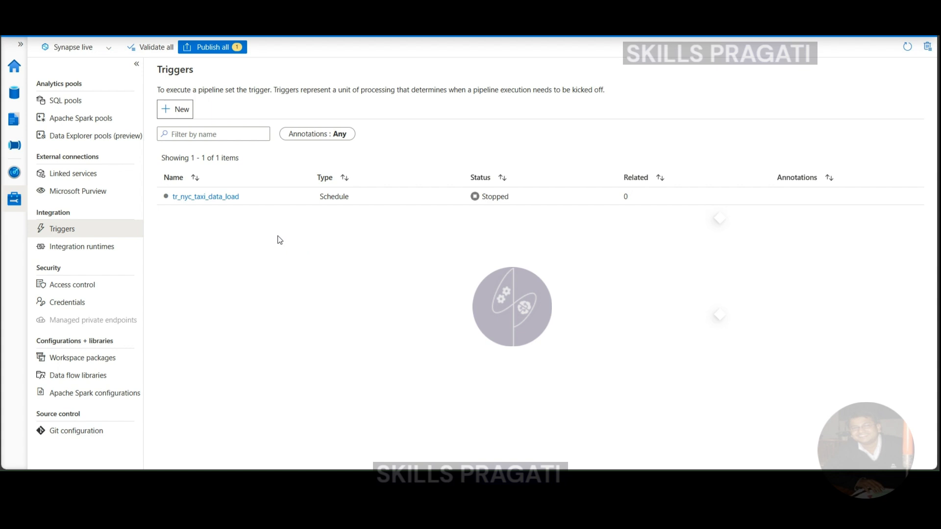
Attach the existing trigger tr_nyc_taxi_data_load to the pl_execute_all_pipelines pipeline and confirm its trigger settings and run parameters.
left_click(15, 146)
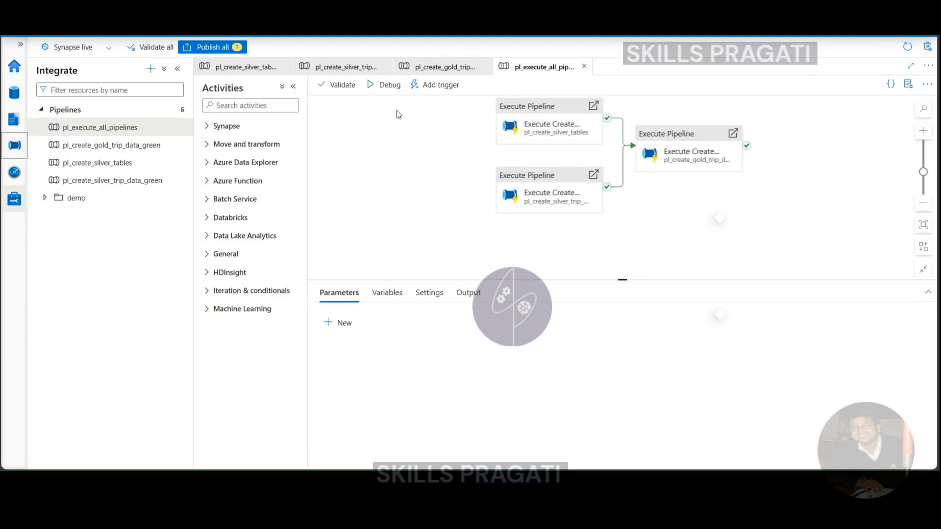
left_click(427, 88)
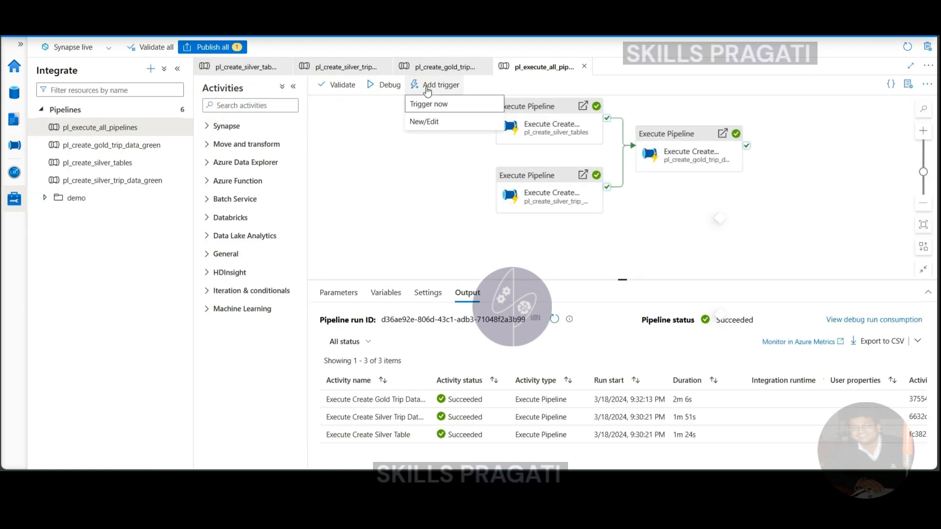
left_click(425, 123)
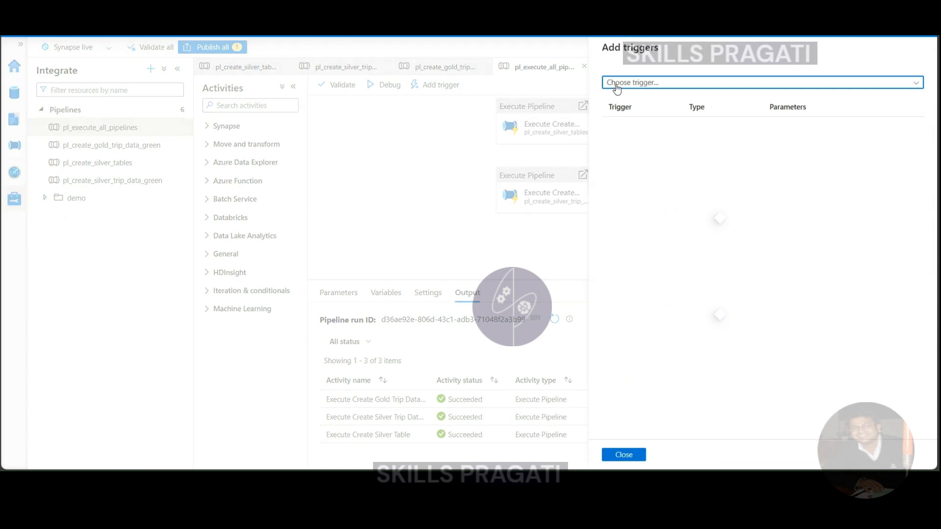
left_click(616, 84)
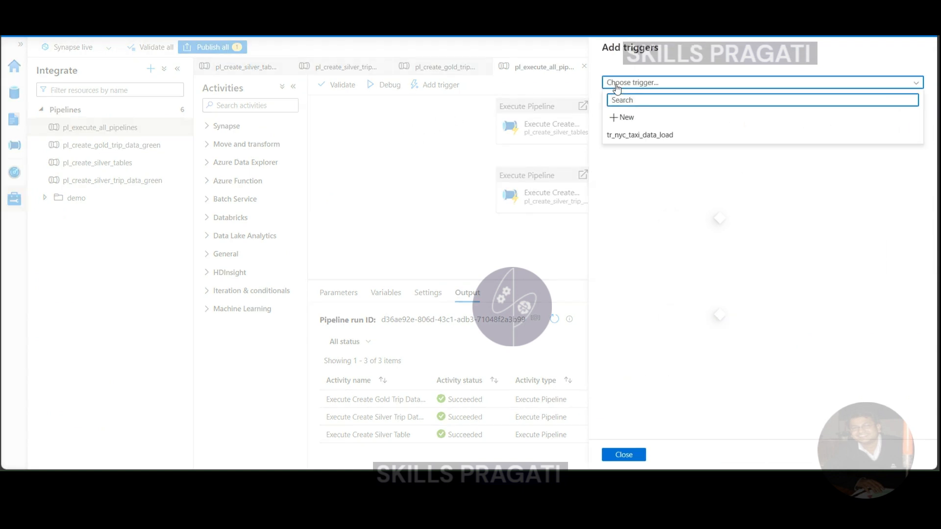
left_click(630, 136)
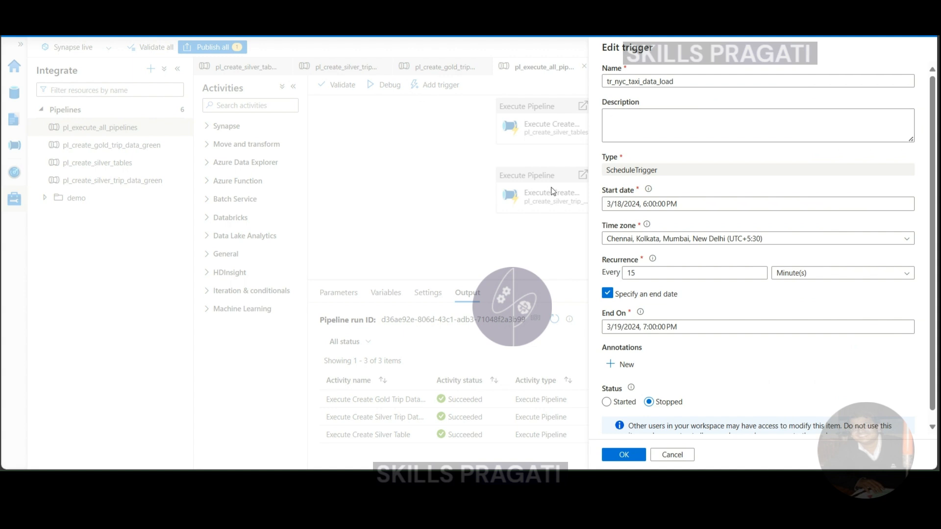
left_click(607, 403)
left_click(623, 455)
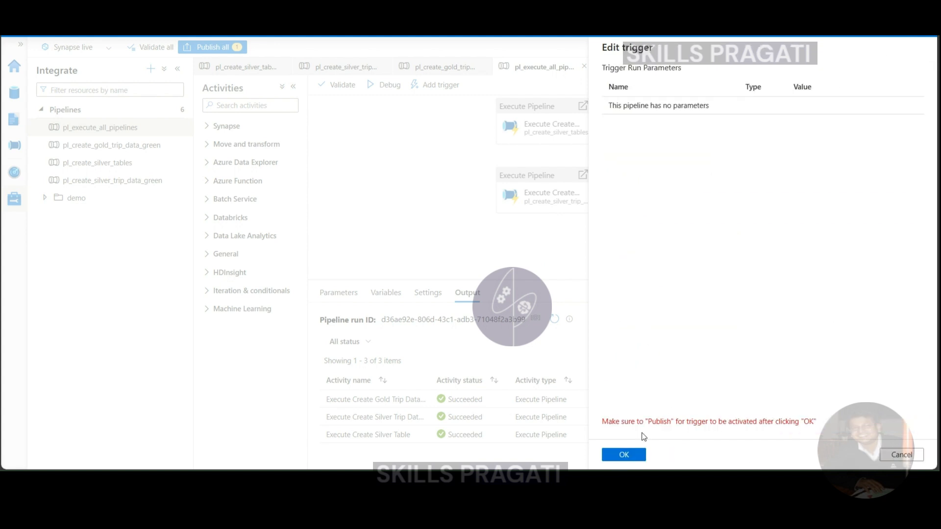
left_click(631, 455)
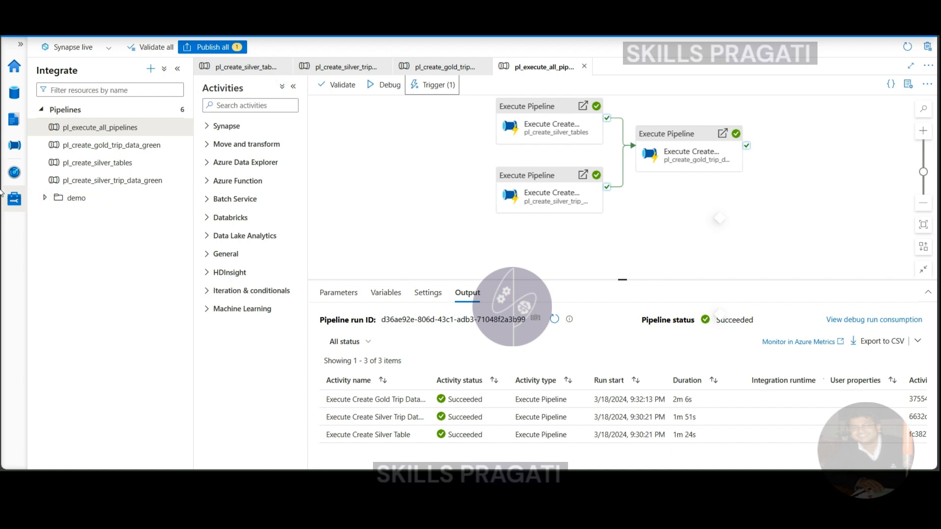
Check in the Manage hub which pipelines are related to the tr_nyc_taxi_data_load trigger.
left_click(13, 206)
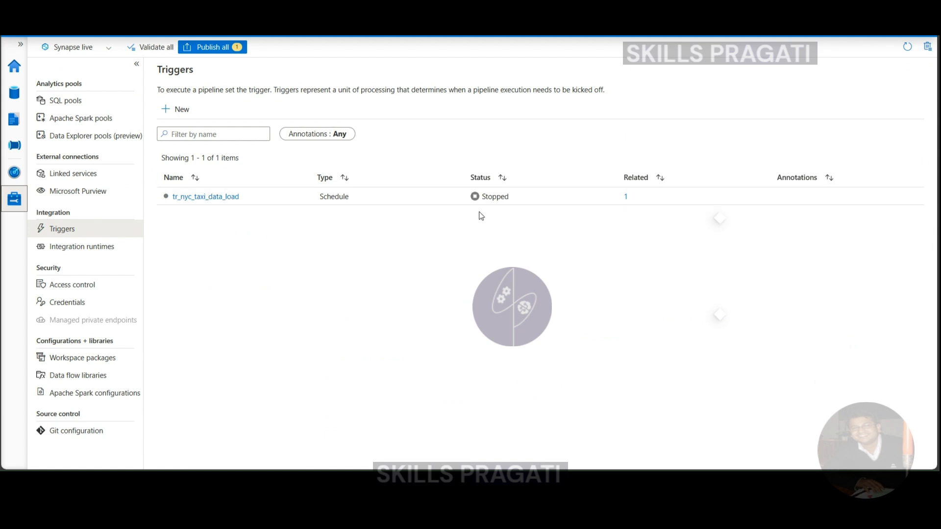
left_click(626, 197)
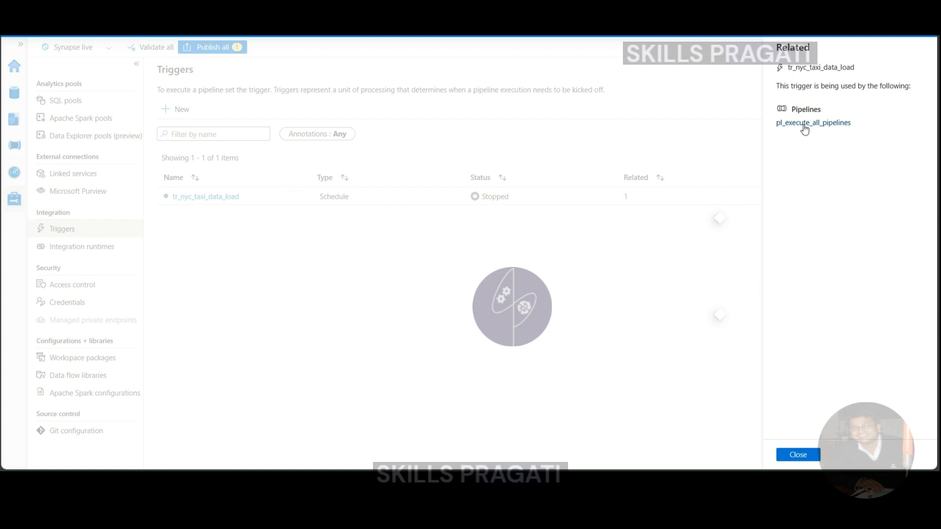
left_click(798, 455)
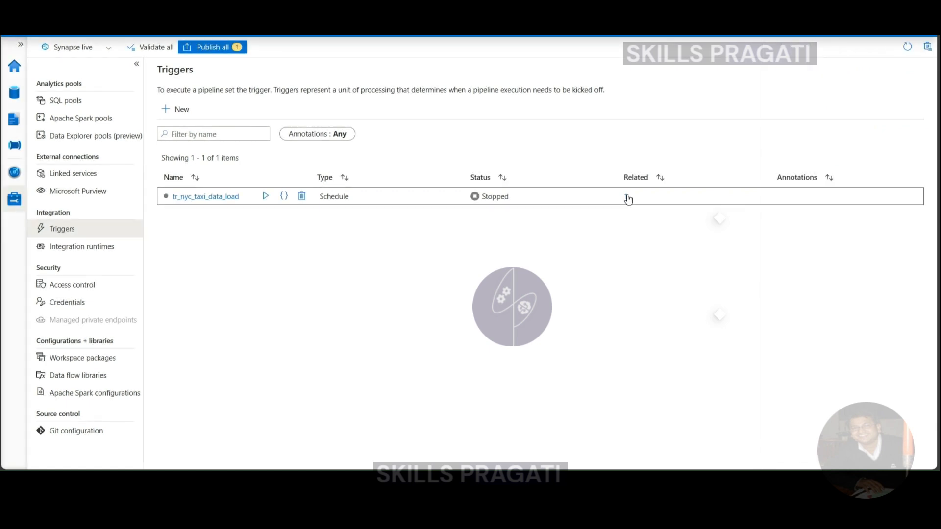
Start the tr_nyc_taxi_data_load trigger and publish the pending changes to the live environment.
left_click(265, 197)
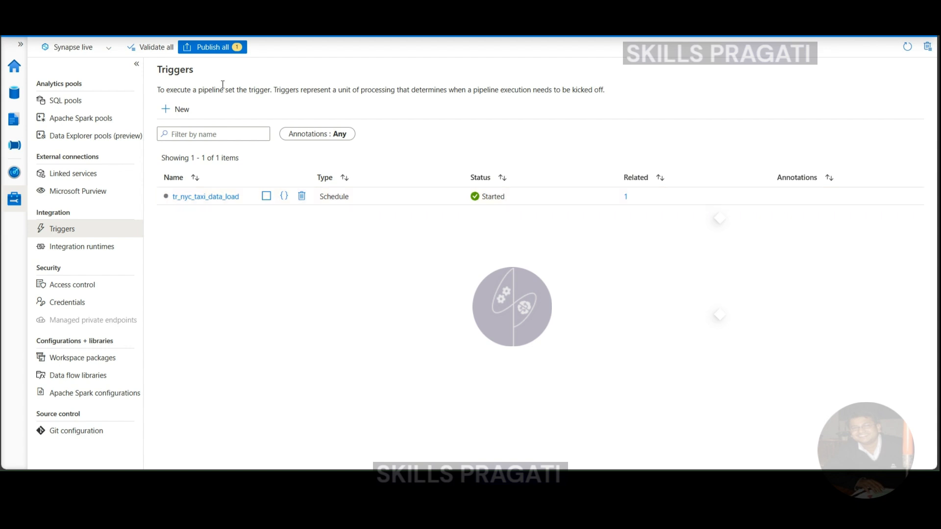
left_click(218, 47)
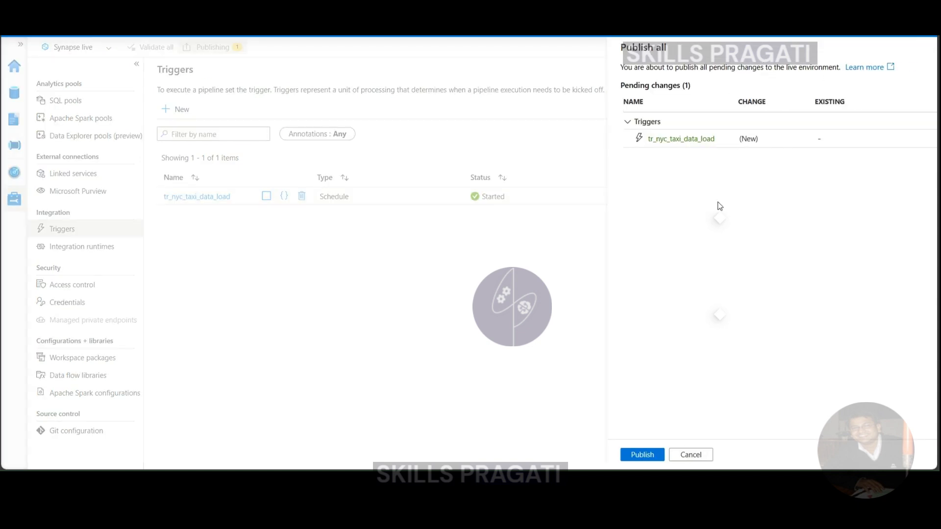
left_click(623, 454)
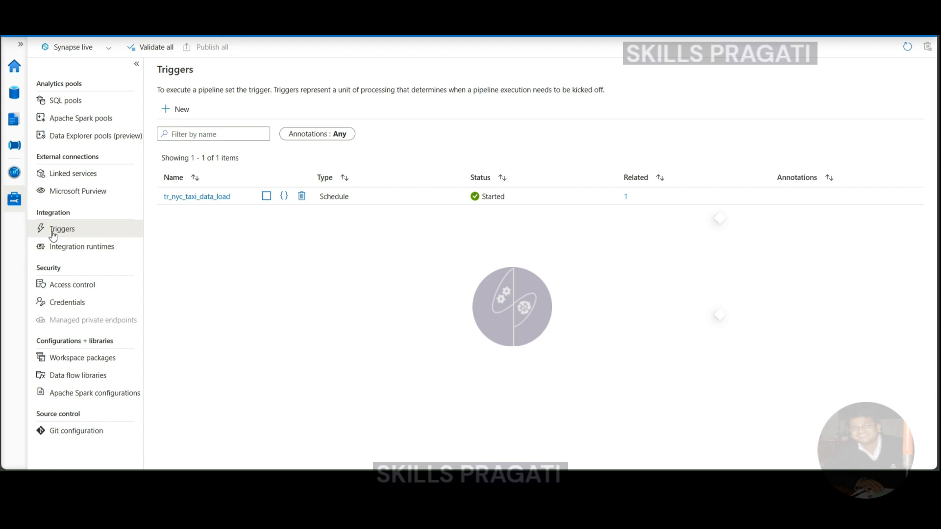
Examine the pipeline runs and trigger runs in the Monitor hub for the tr_nyc_taxi_data_load execution.
left_click(14, 172)
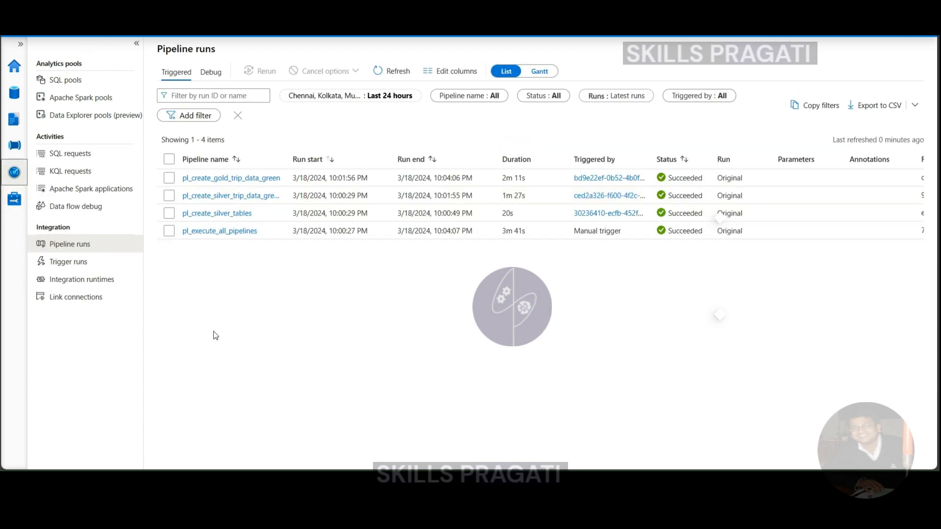
left_click(66, 265)
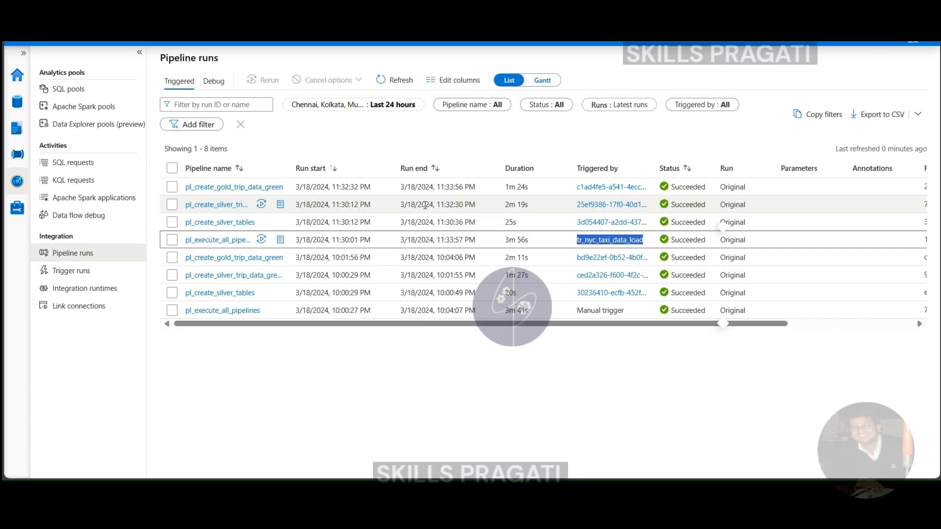
left_click(72, 276)
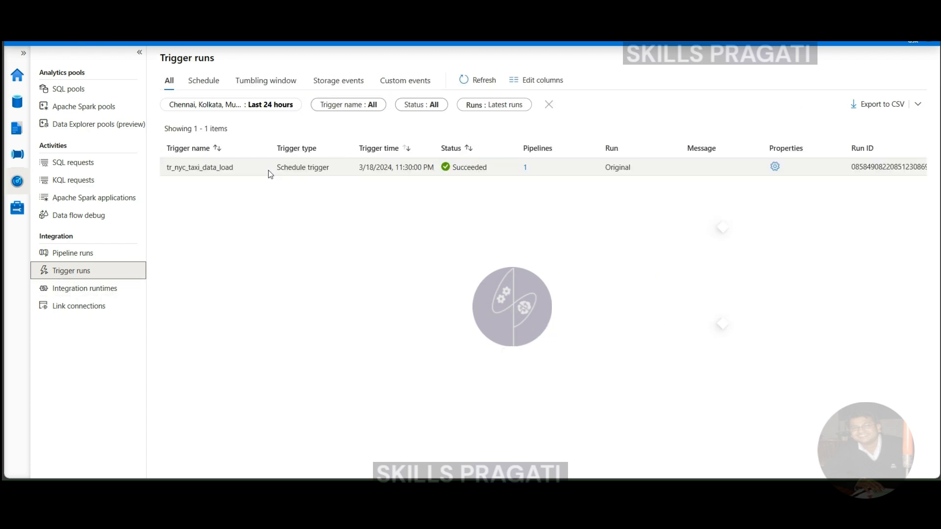
left_click(212, 171)
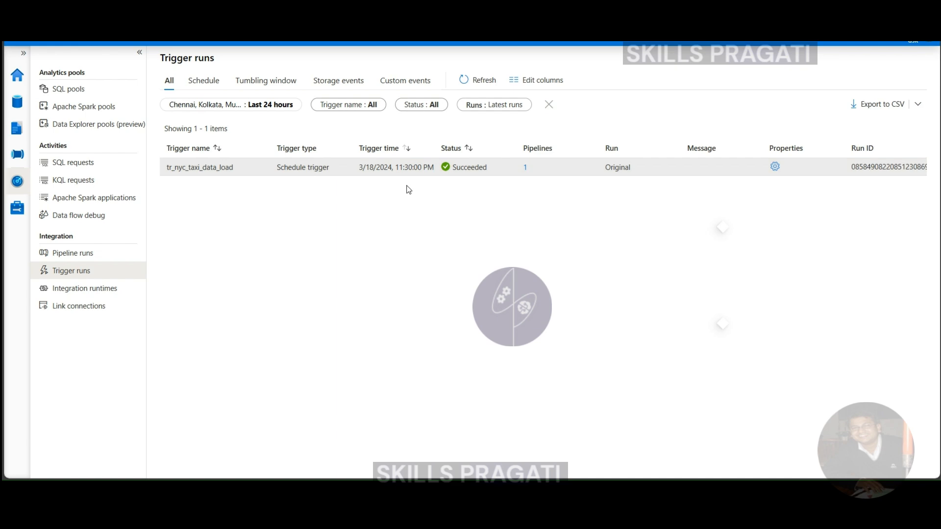
Compare the trigger run with the pipeline runs, examining what triggered each pl_execute_all_pipelines run.
left_click(66, 254)
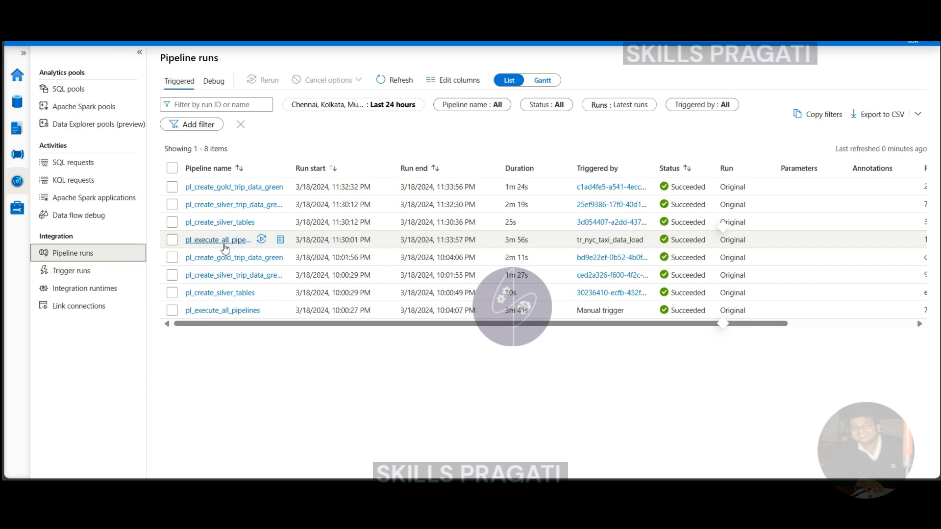
left_click(71, 271)
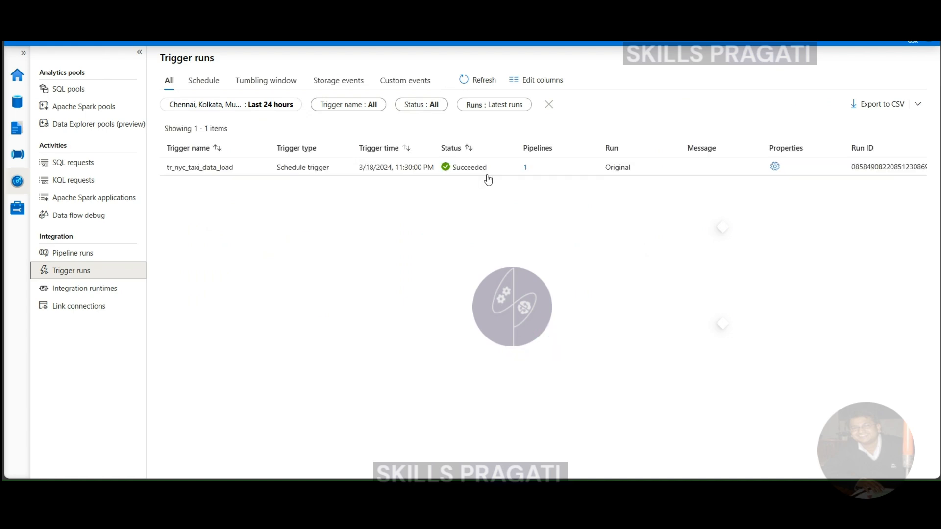
left_click(112, 254)
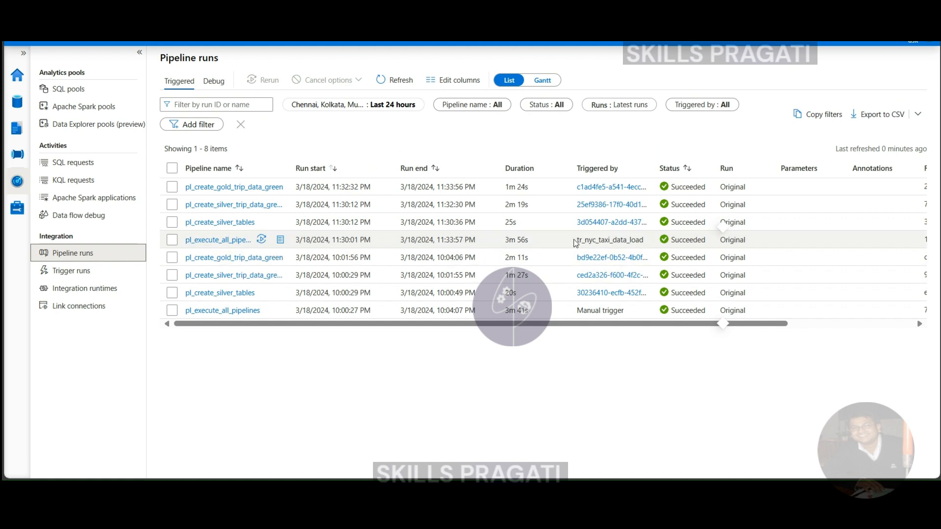
left_click_drag(576, 241, 645, 242)
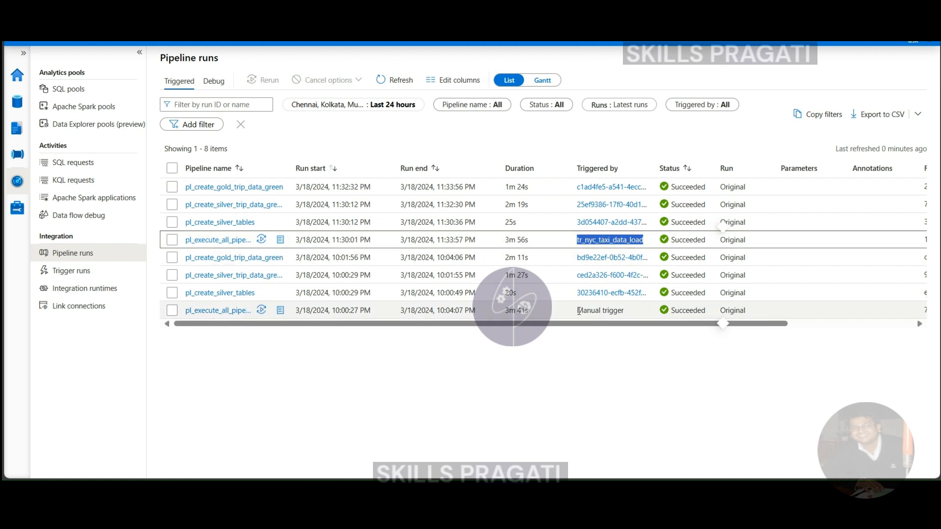
left_click_drag(577, 310, 624, 309)
left_click_drag(577, 239, 651, 240)
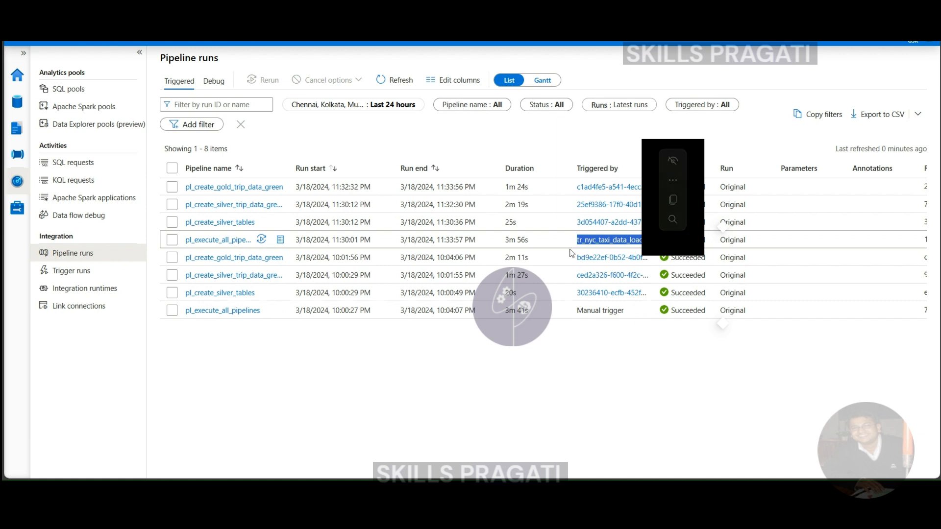